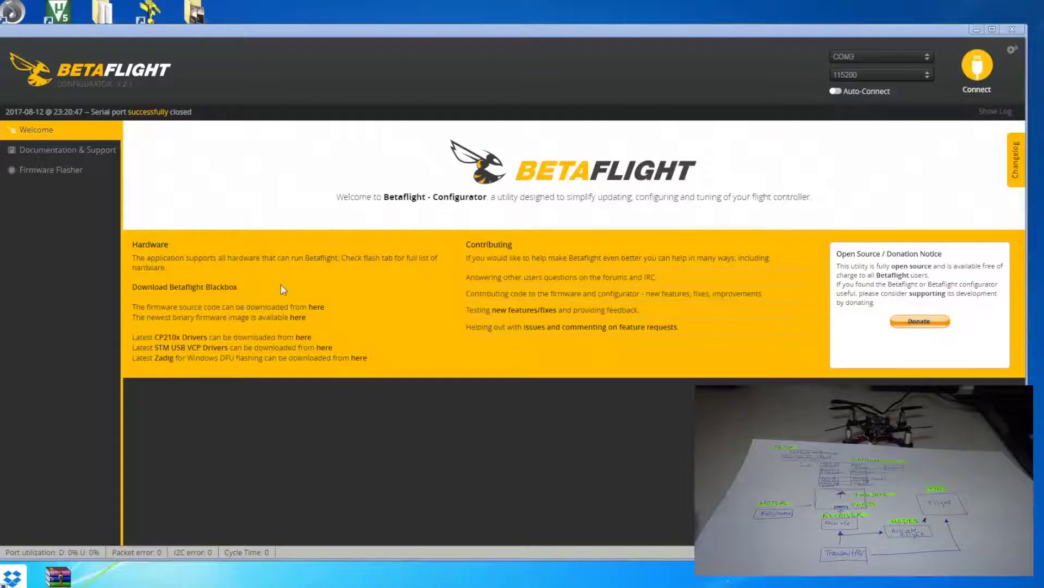
Connect to the flight controller on COM3 at 115200 and tour the Ports, Configuration, Failsafe, PID Tuning, Receiver, Modes and Motors pages.
{"action": "left_click", "coordinate": [979, 68]}
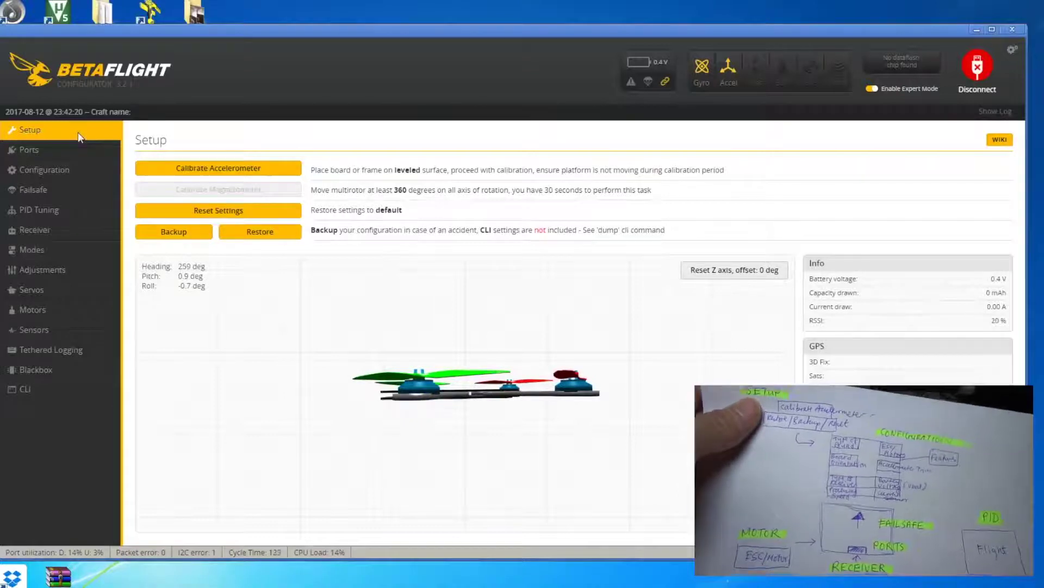
{"action": "left_click", "coordinate": [77, 153]}
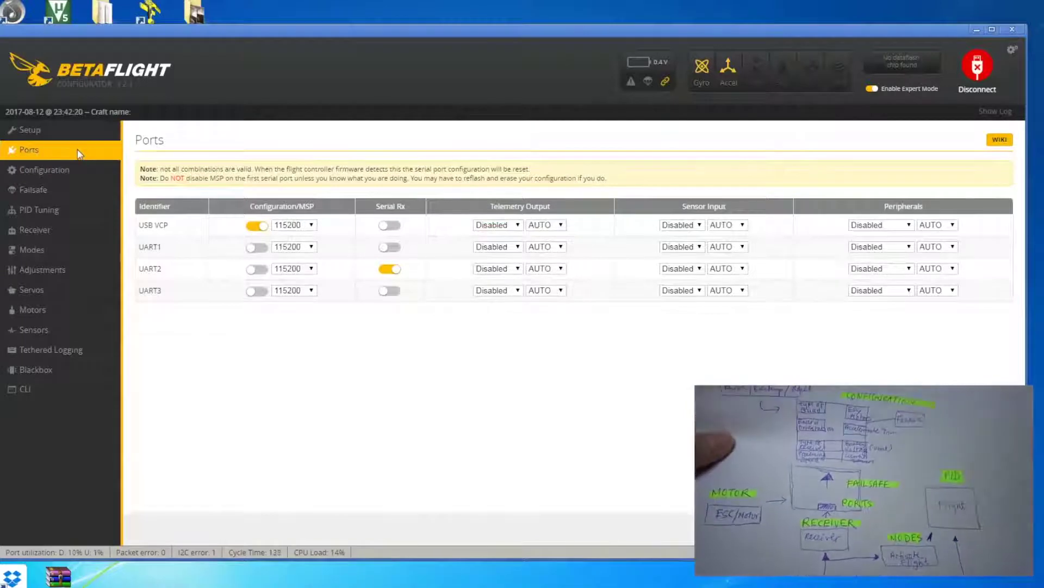
{"action": "left_click", "coordinate": [44, 169]}
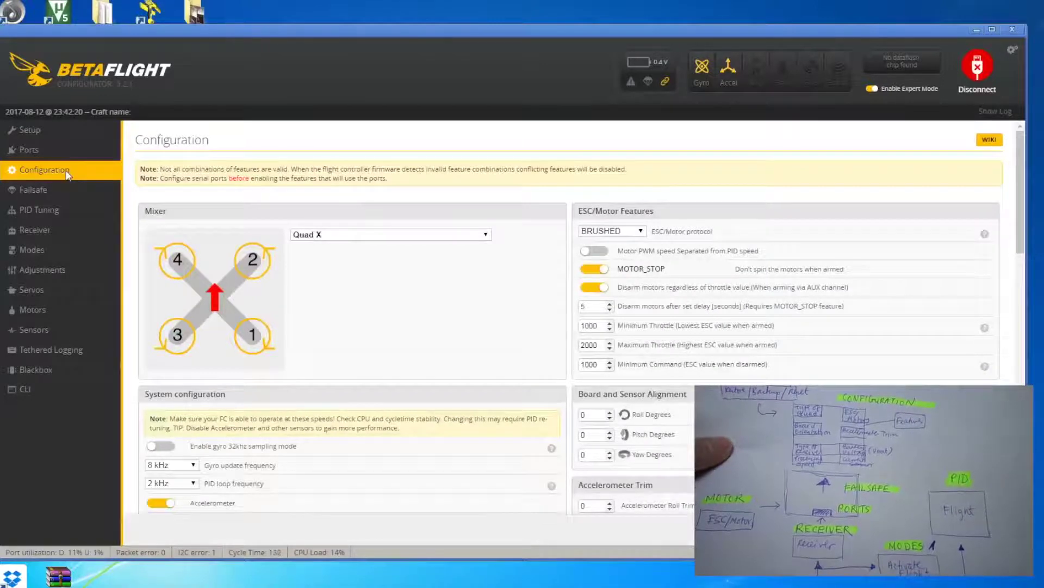
{"action": "left_click", "coordinate": [79, 189]}
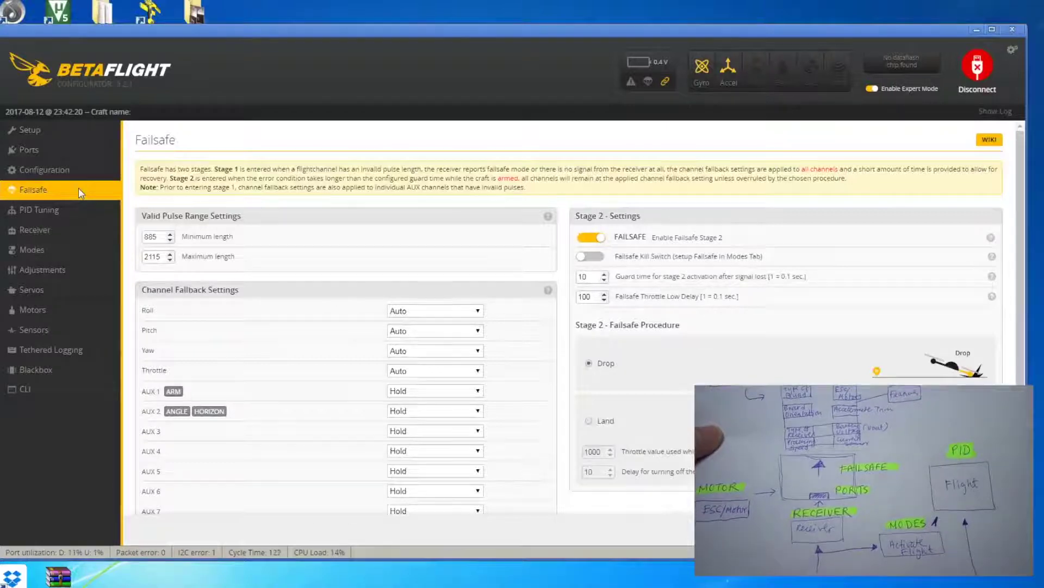
{"action": "left_click", "coordinate": [77, 207]}
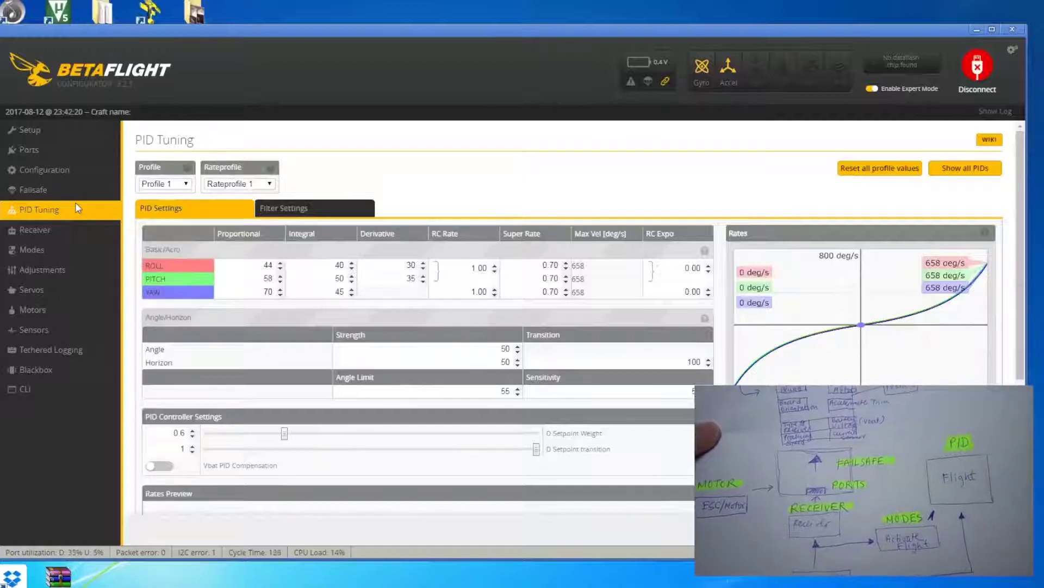
{"action": "left_click", "coordinate": [61, 229]}
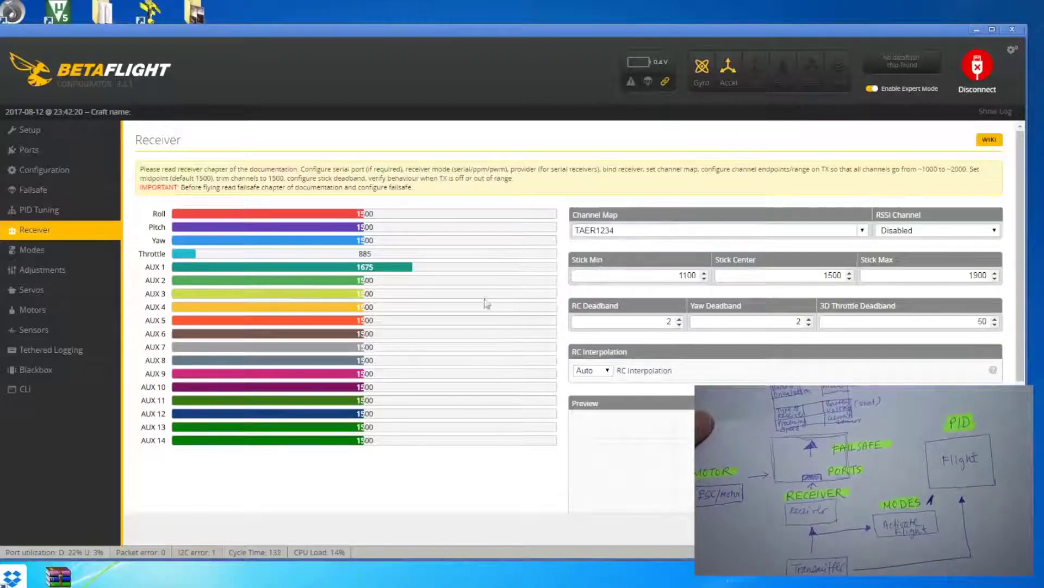
{"action": "left_click", "coordinate": [79, 259]}
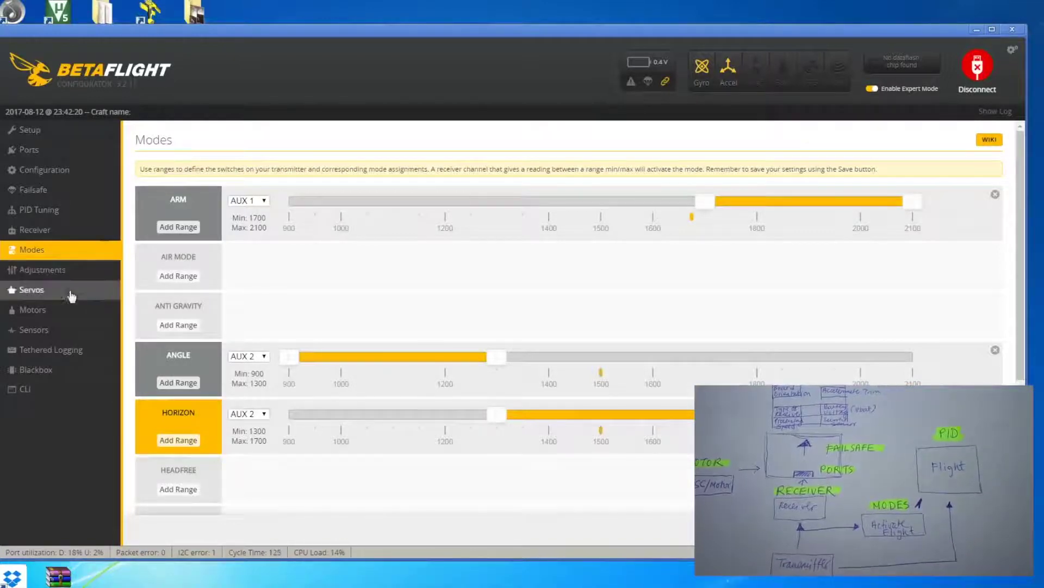
{"action": "left_click", "coordinate": [66, 317]}
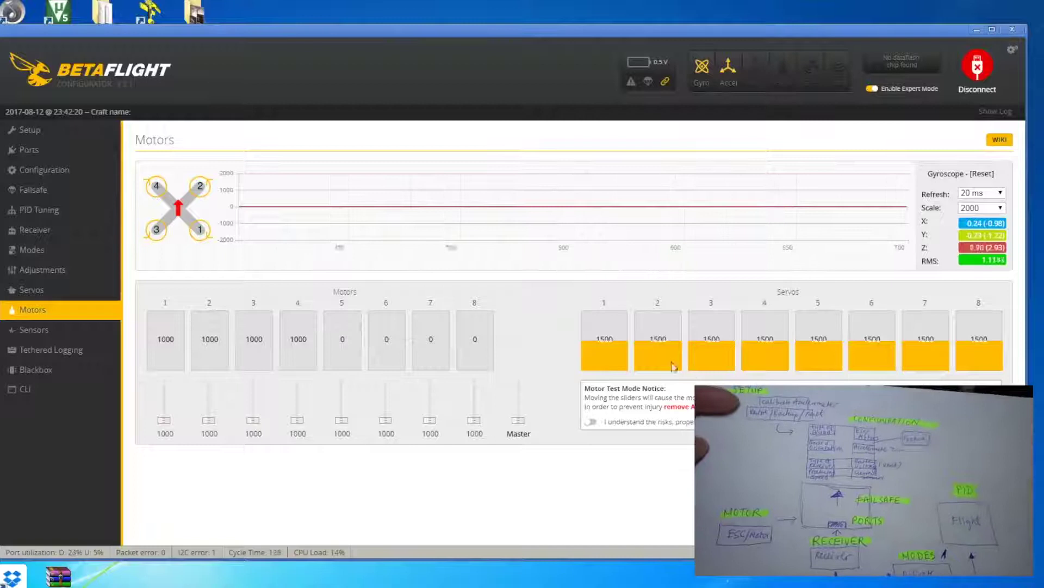
Review the accelerometer calibration, reset, backup and restore options in Setup and the serial port assignments in Ports.
{"action": "left_click", "coordinate": [81, 133]}
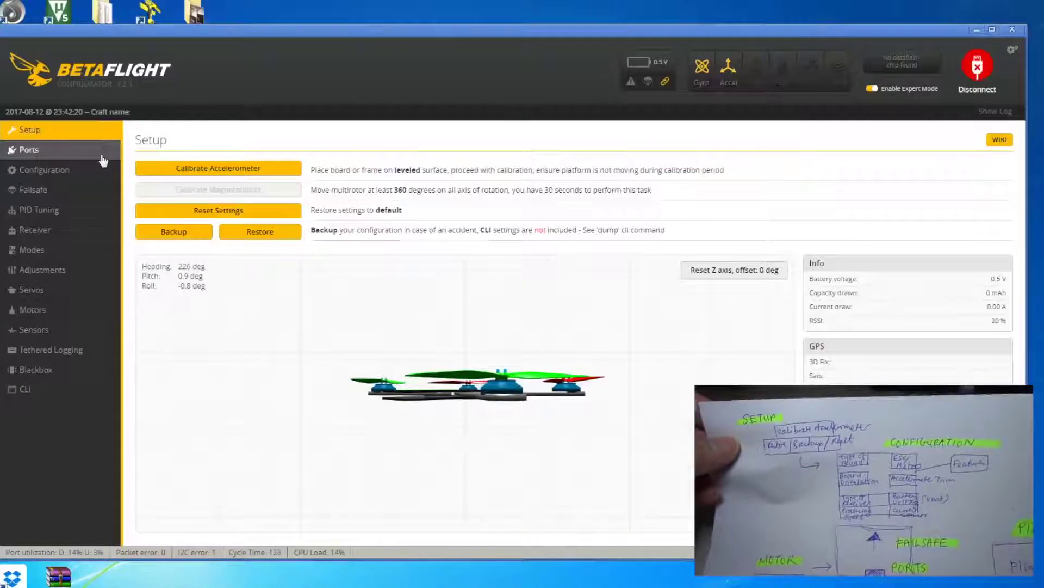
{"action": "left_click", "coordinate": [235, 170]}
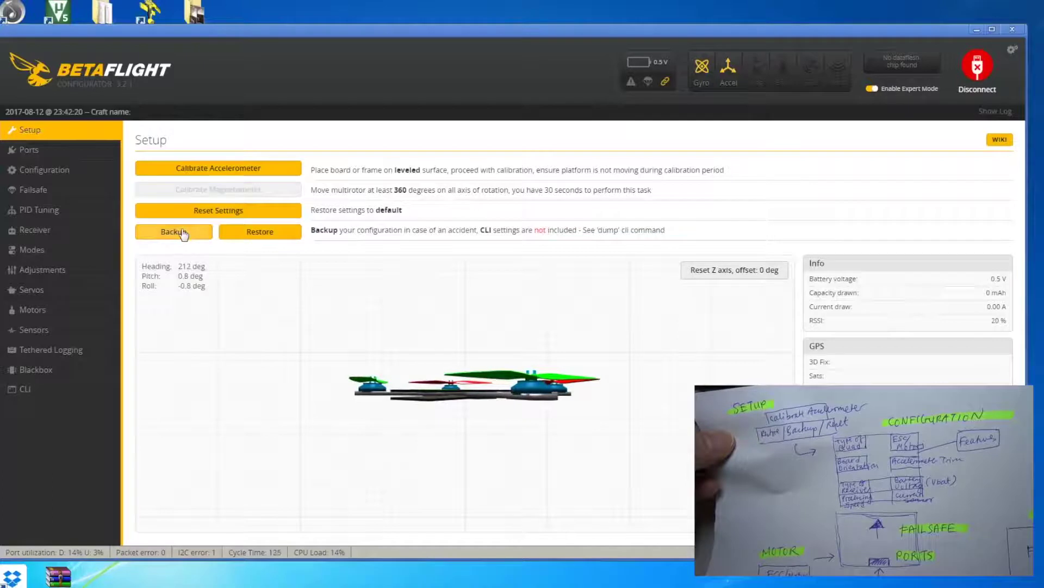
{"action": "left_click", "coordinate": [77, 152]}
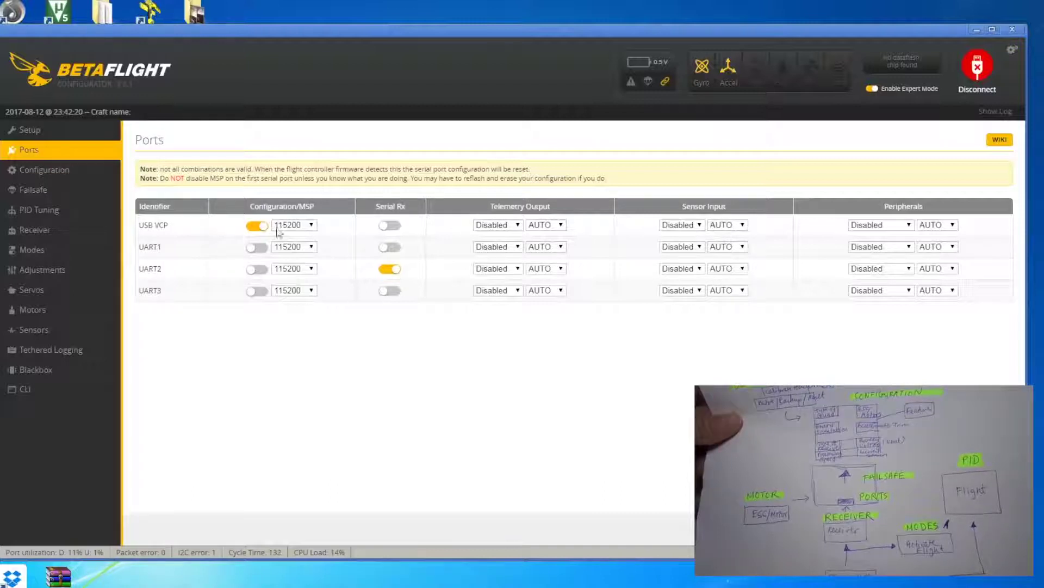
Open the flight controller's Configuration page and skim through its settings.
{"action": "left_click", "coordinate": [80, 174]}
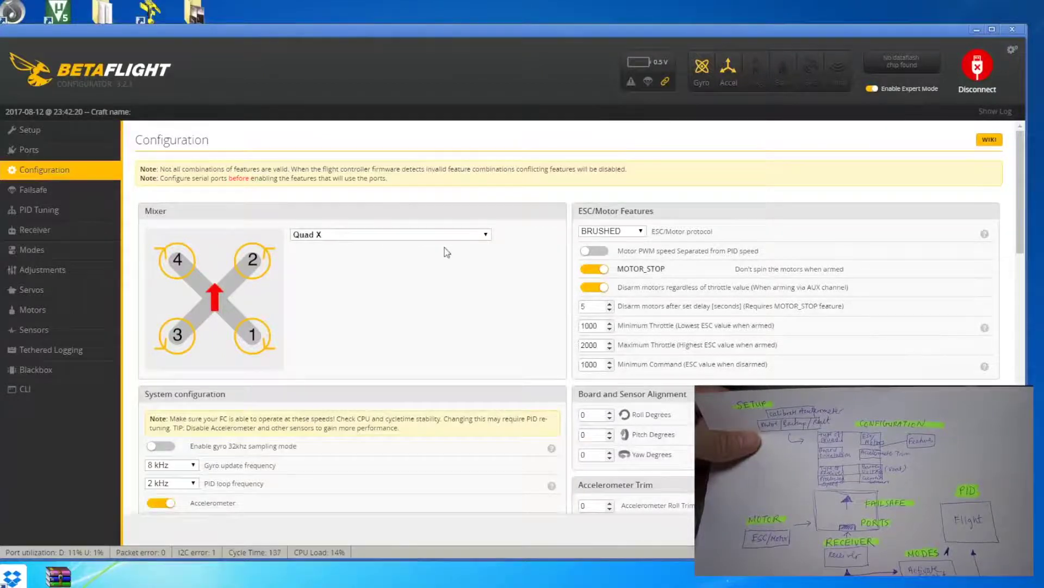
{"action": "scroll", "coordinate": [478, 277], "scroll_direction": "down", "scroll_amount": 3}
{"action": "scroll", "coordinate": [480, 282], "scroll_direction": "up", "scroll_amount": 3}
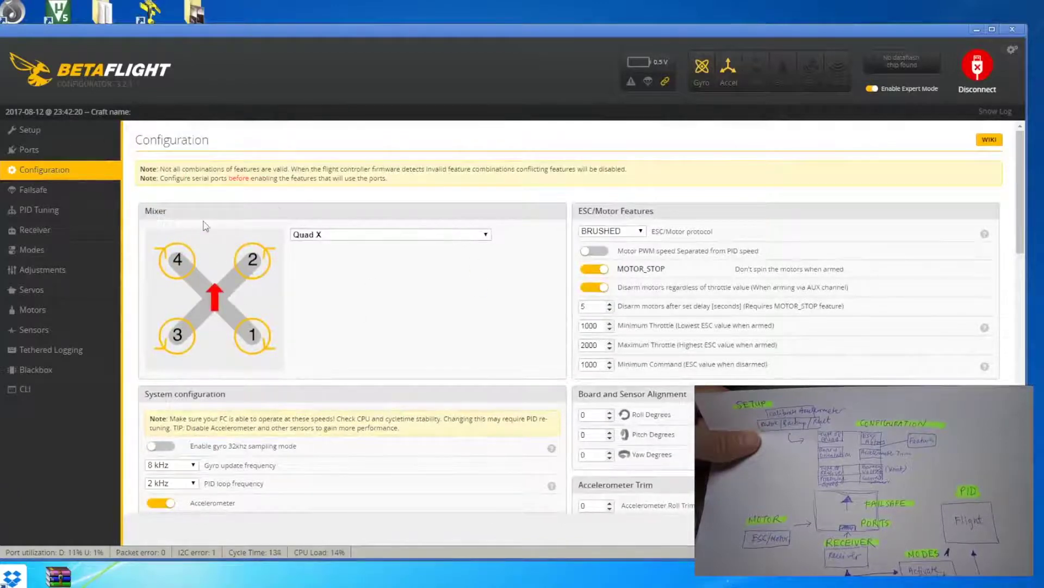
Try the Quad X 1234, Hex H and Flying Wing mixer types, and set the mixer back to Quad X.
{"action": "left_click", "coordinate": [485, 236]}
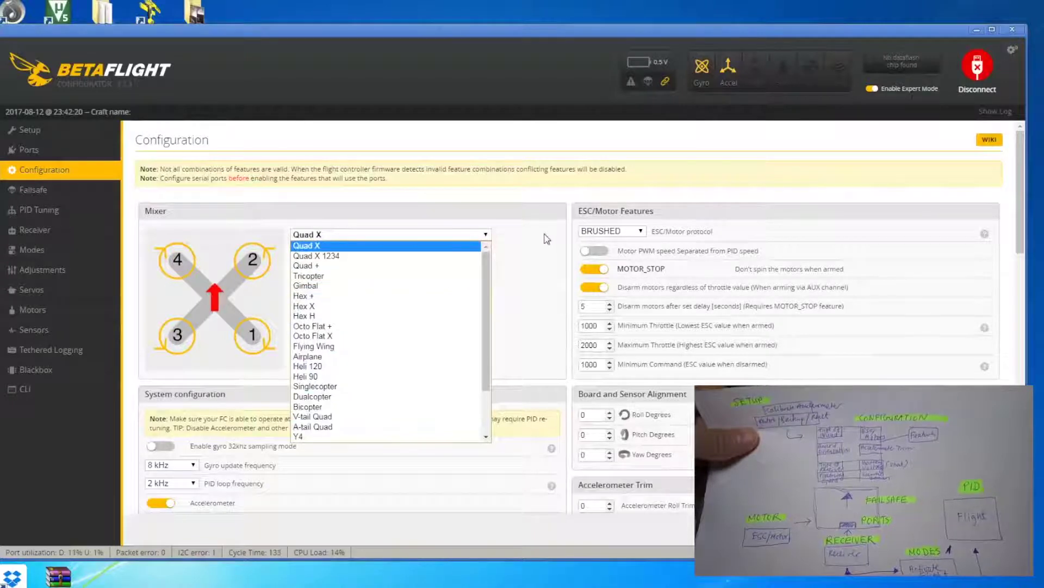
{"action": "left_click", "coordinate": [404, 257]}
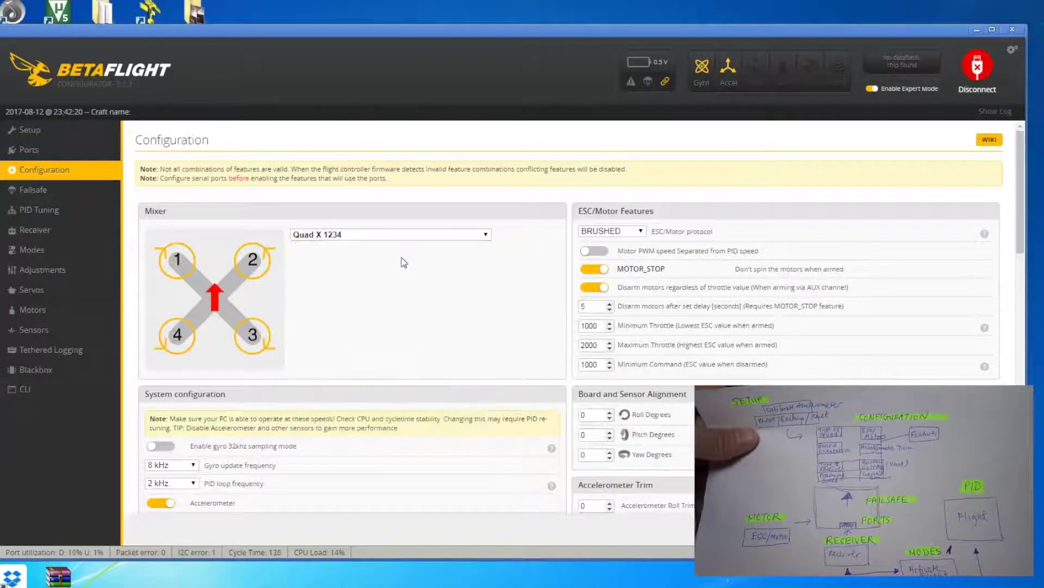
{"action": "left_click", "coordinate": [481, 235]}
{"action": "left_click", "coordinate": [391, 315]}
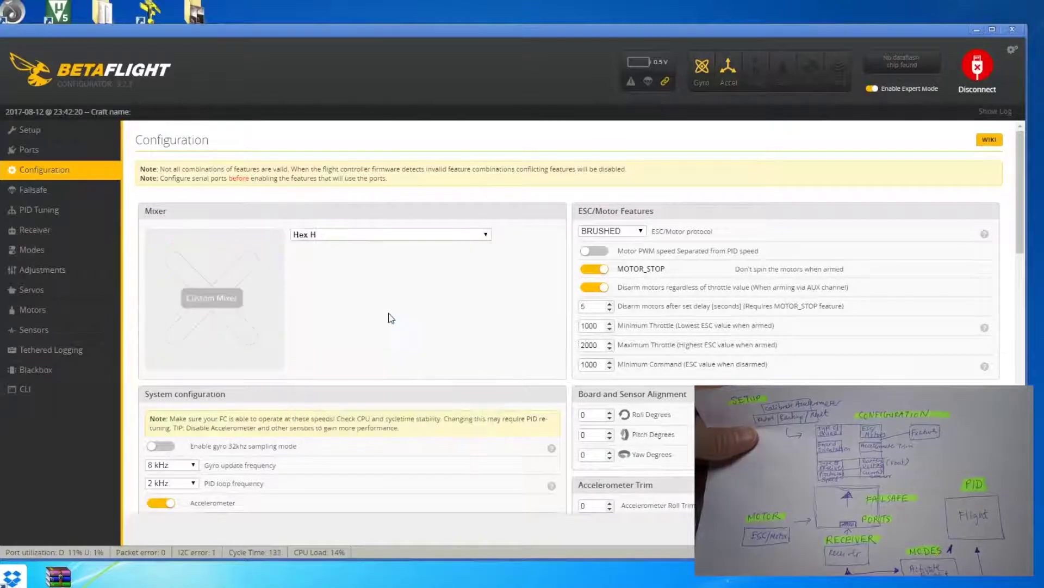
{"action": "left_click", "coordinate": [481, 235]}
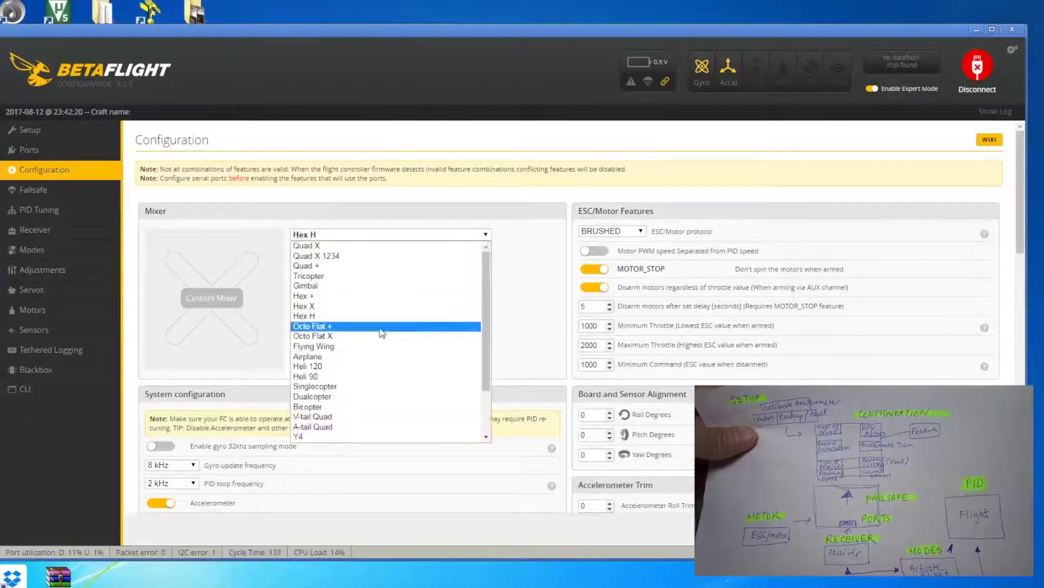
{"action": "left_click", "coordinate": [375, 349]}
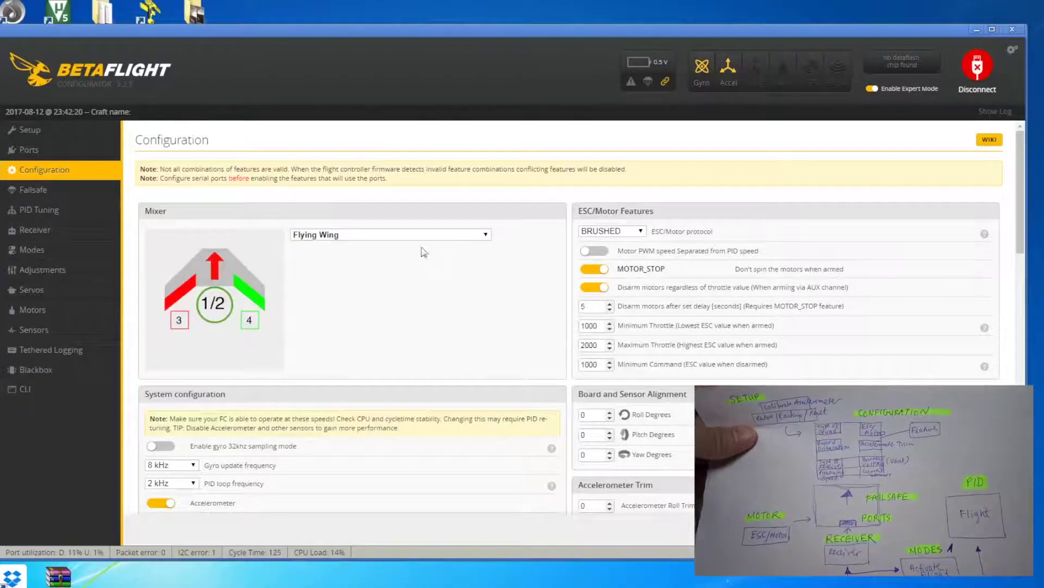
{"action": "left_click", "coordinate": [486, 235]}
{"action": "left_click", "coordinate": [406, 248]}
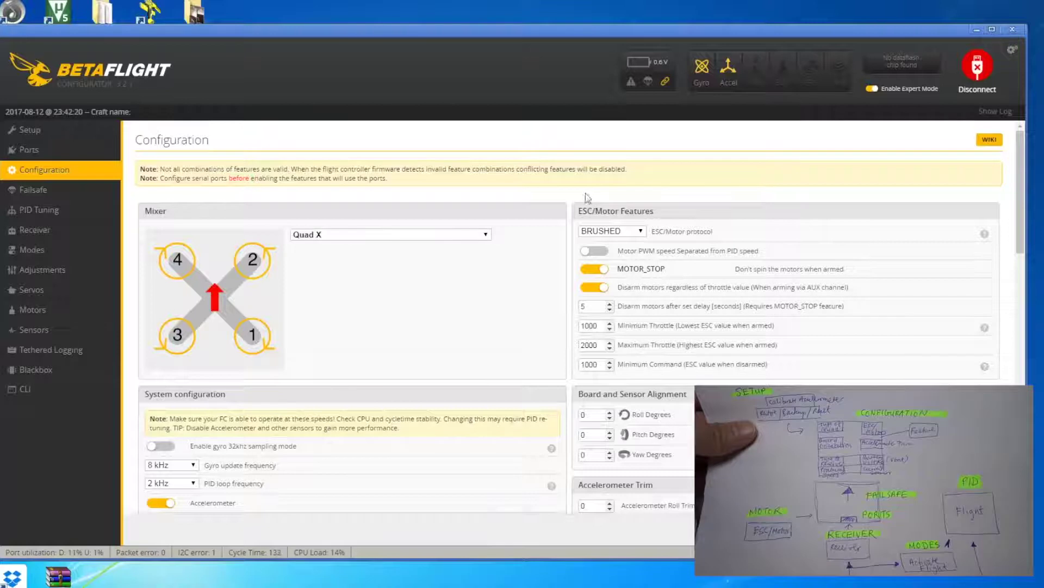
Examine the available ESC/Motor protocols and close the list without choosing another one.
{"action": "left_click", "coordinate": [644, 235]}
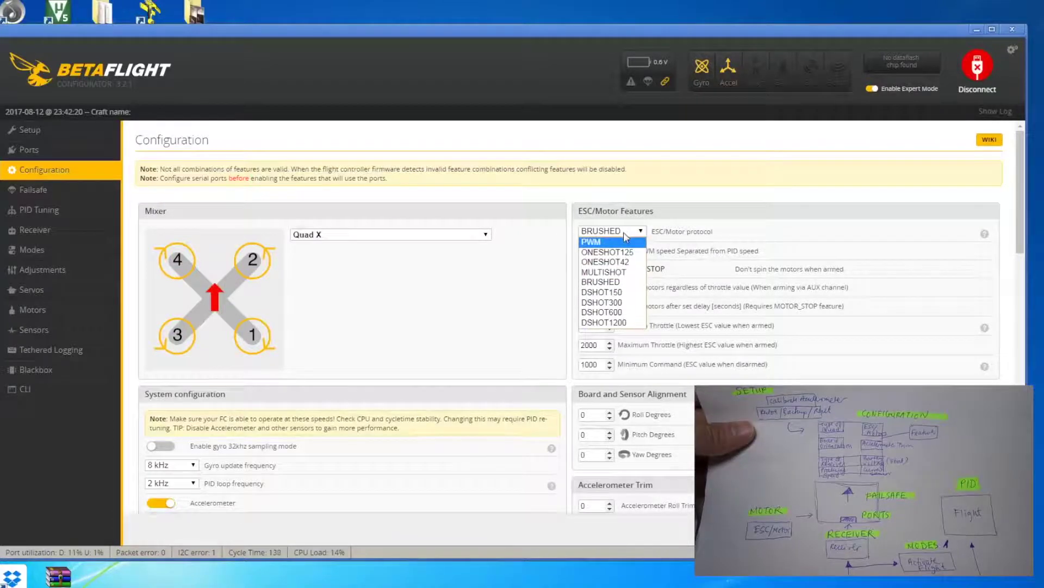
{"action": "left_click", "coordinate": [695, 220]}
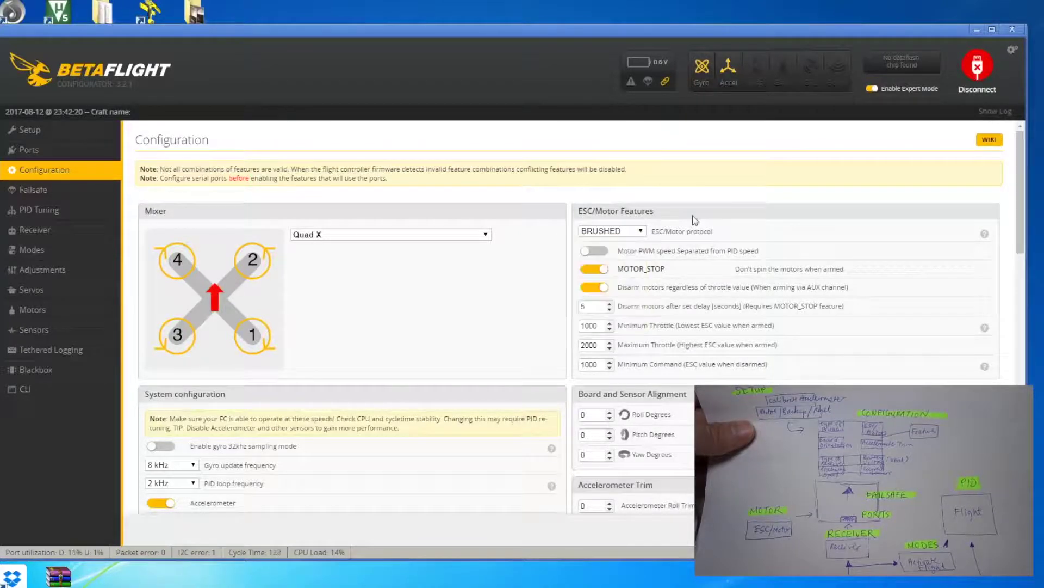
{"action": "left_click", "coordinate": [641, 231]}
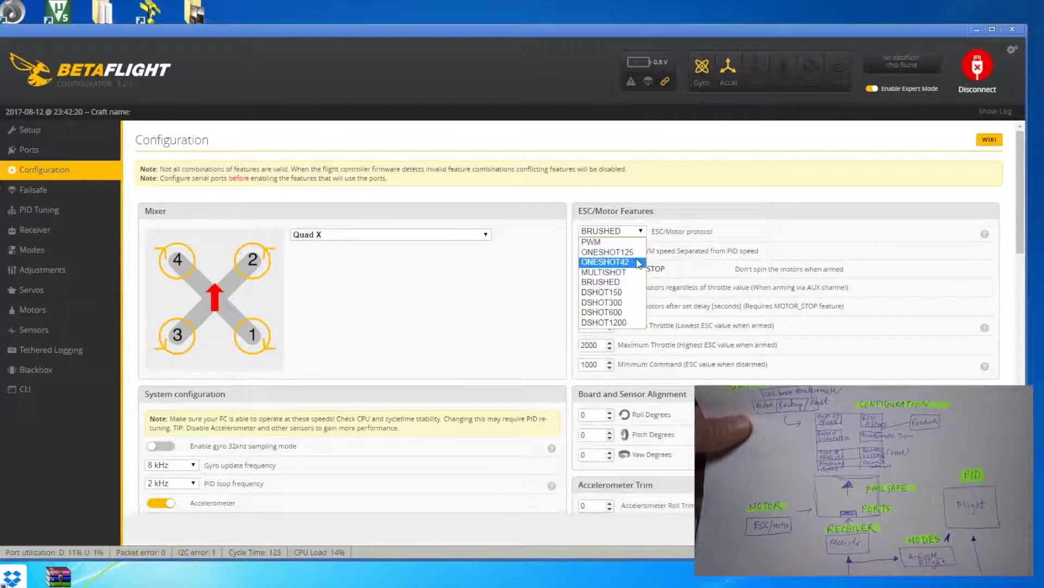
{"action": "left_click", "coordinate": [698, 224]}
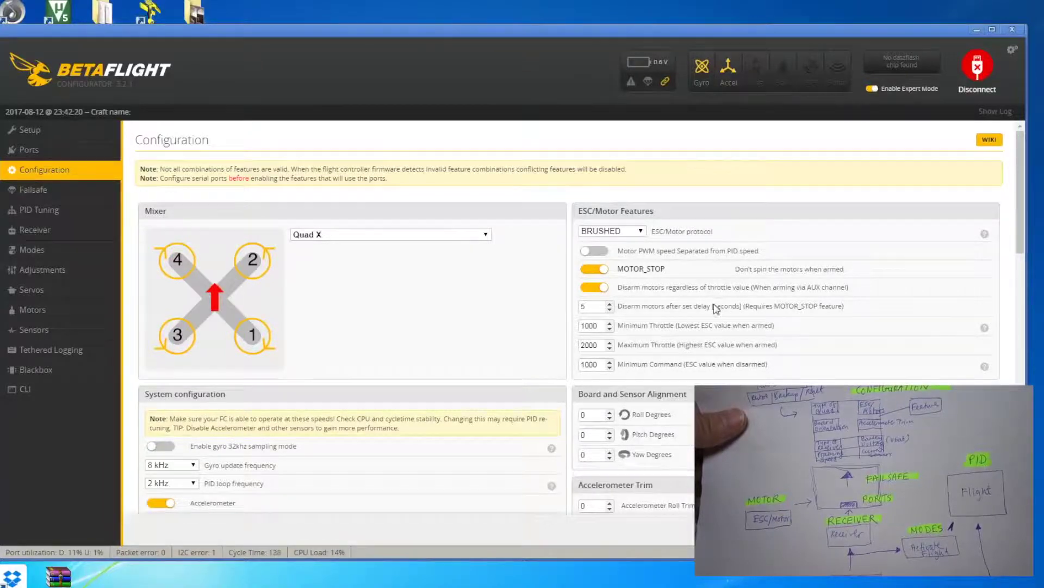
Inspect the available receiver modes and select SBUS as the serial receiver provider.
{"action": "scroll", "coordinate": [716, 308], "scroll_direction": "down", "scroll_amount": 4}
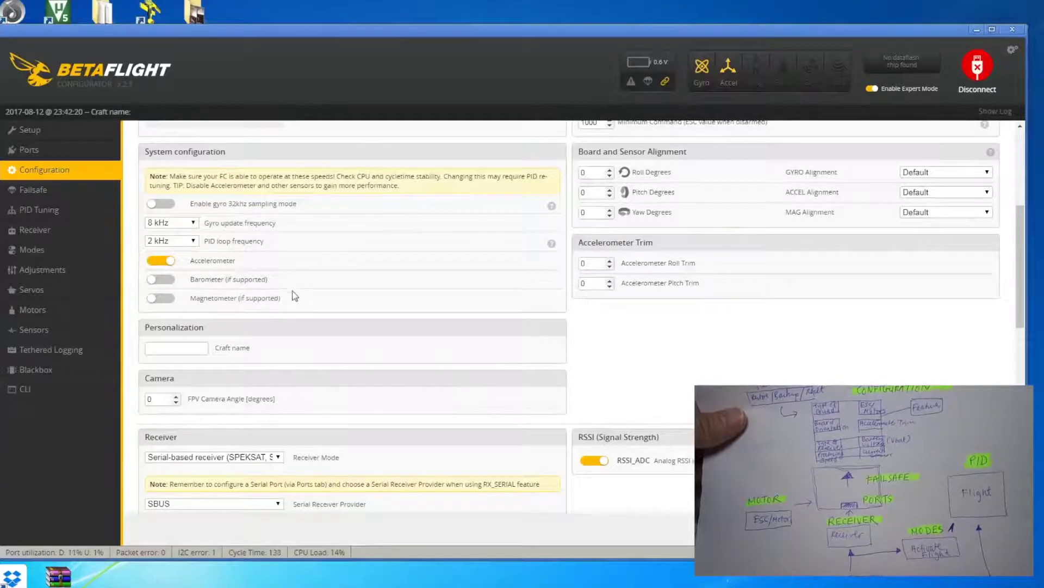
{"action": "scroll", "coordinate": [315, 303], "scroll_direction": "down", "scroll_amount": 3}
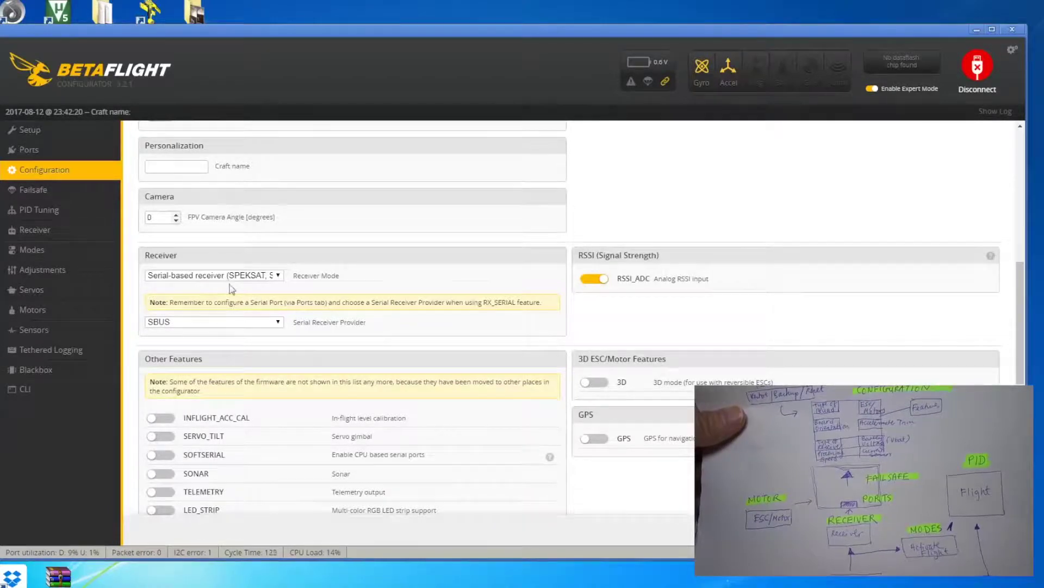
{"action": "left_click", "coordinate": [279, 276]}
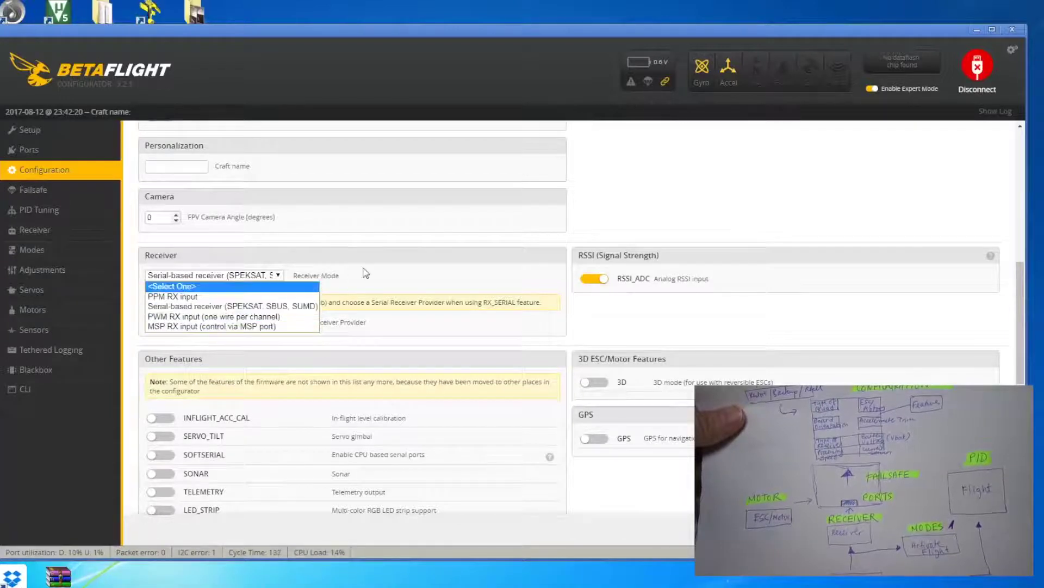
{"action": "left_click", "coordinate": [355, 259]}
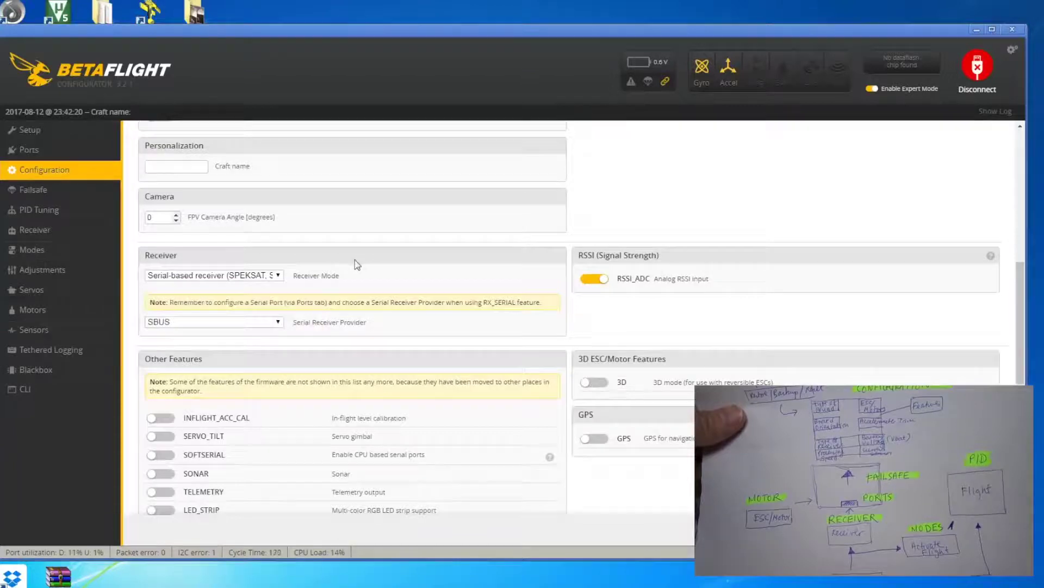
{"action": "left_click", "coordinate": [279, 323]}
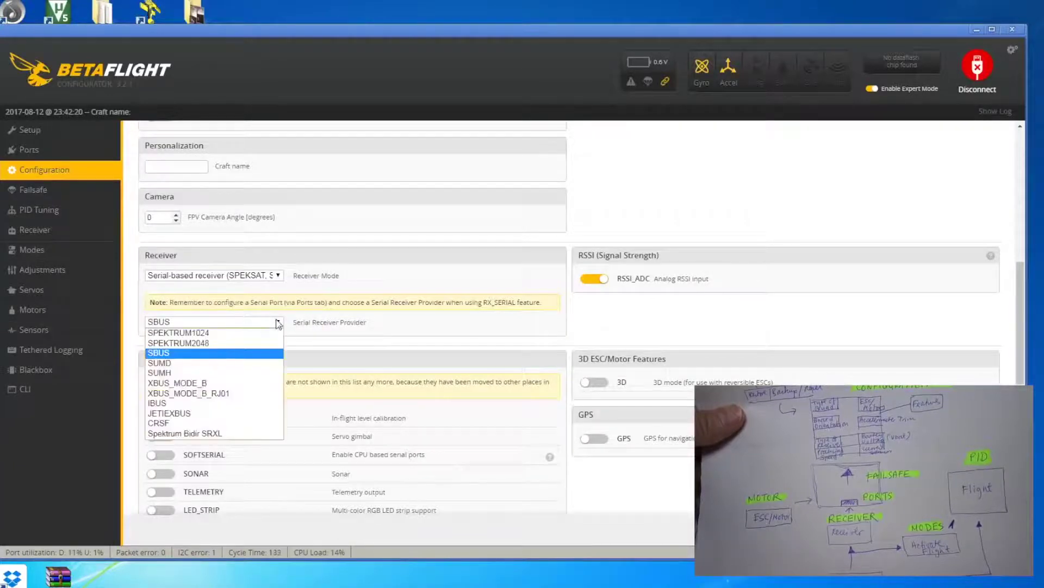
{"action": "left_click", "coordinate": [217, 354]}
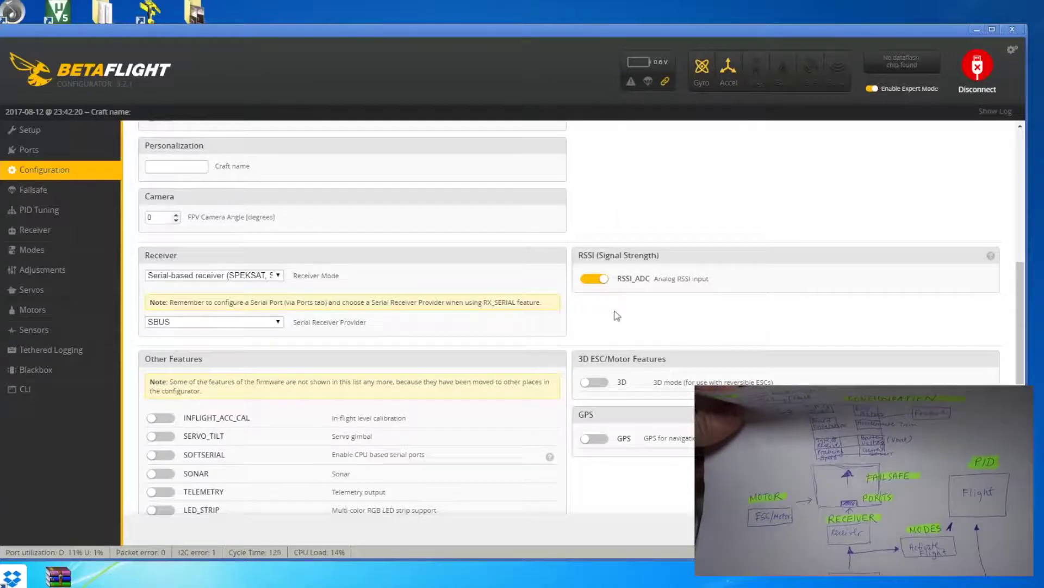
Examine the Other Features, Battery Voltage and Current Sensor sections of the configuration.
{"action": "scroll", "coordinate": [616, 317], "scroll_direction": "down", "scroll_amount": 3}
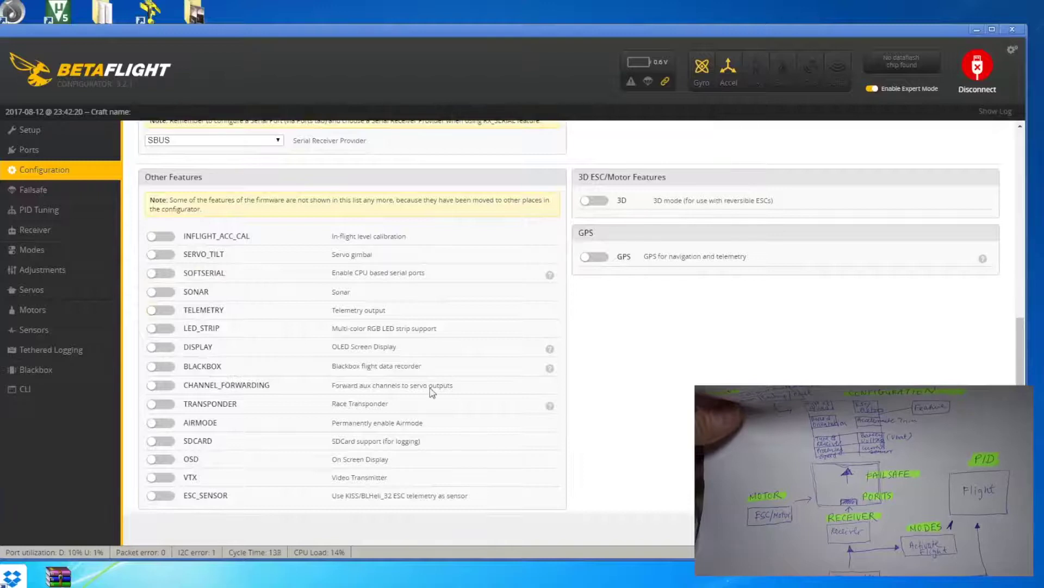
{"action": "scroll", "coordinate": [432, 392], "scroll_direction": "down", "scroll_amount": 3}
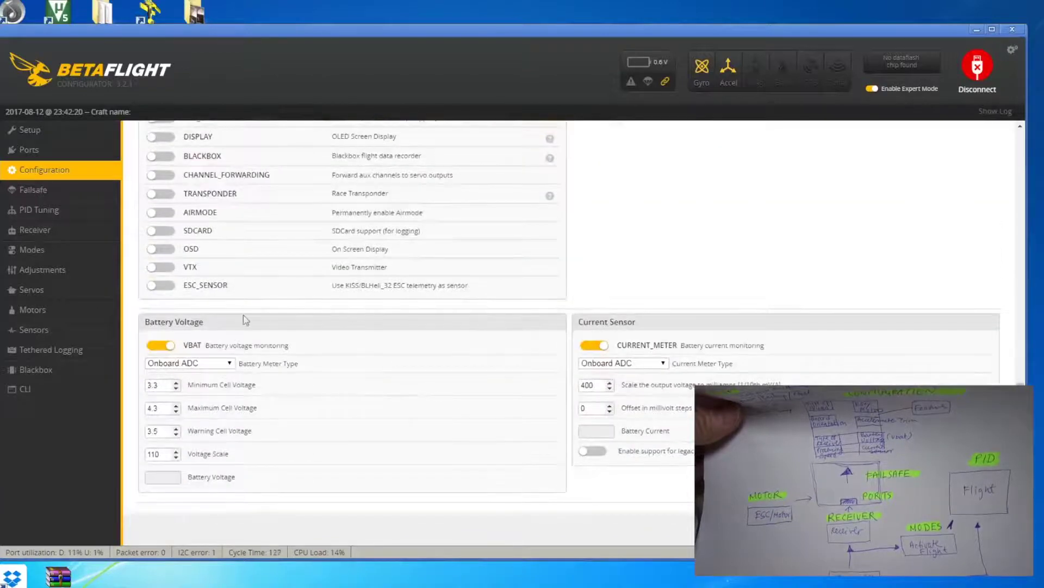
{"action": "scroll", "coordinate": [688, 403], "scroll_direction": "up", "scroll_amount": 10}
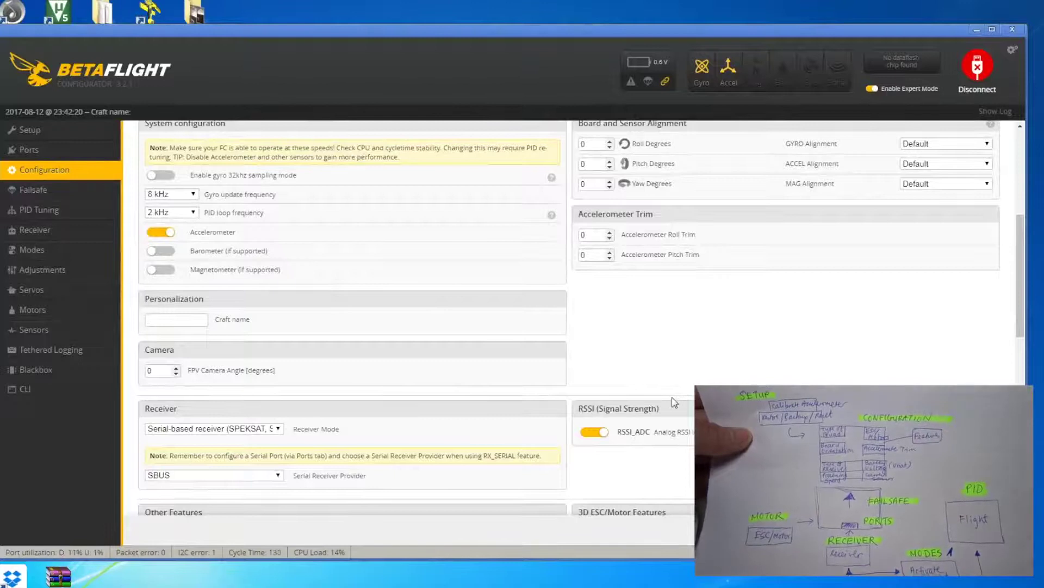
Review the failsafe pulse range, channel fallback and Stage 2 settings, and open the PID Tuning page.
{"action": "left_click", "coordinate": [100, 192]}
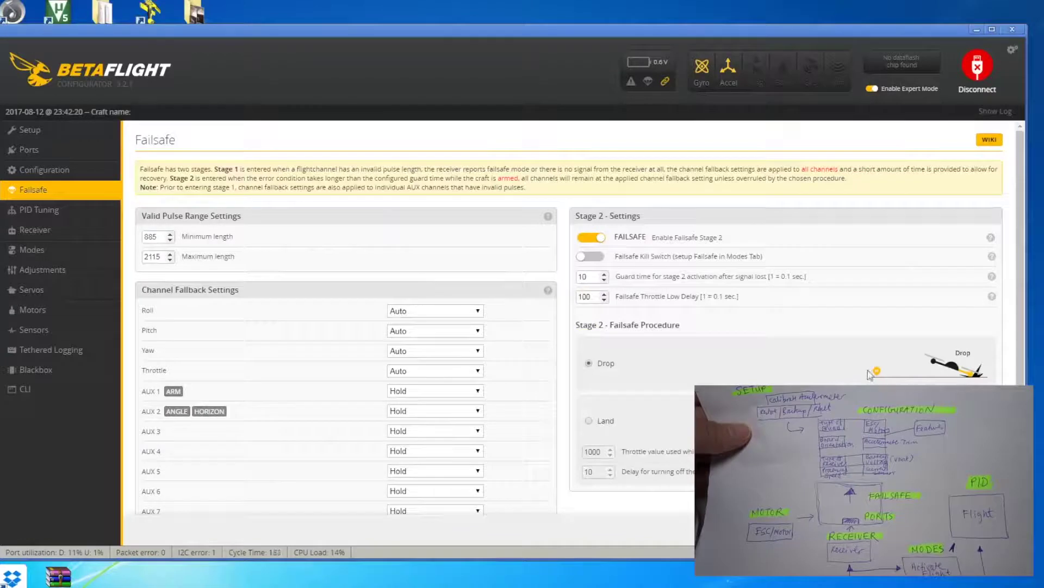
{"action": "scroll", "coordinate": [717, 379], "scroll_direction": "down", "scroll_amount": 3}
{"action": "scroll", "coordinate": [429, 319], "scroll_direction": "up", "scroll_amount": 3}
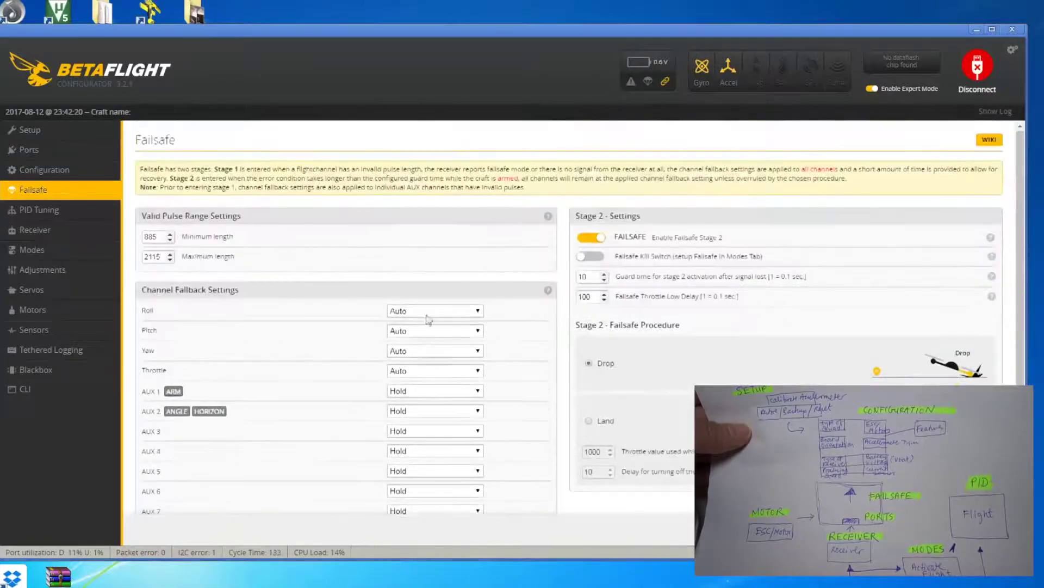
{"action": "left_click", "coordinate": [73, 214]}
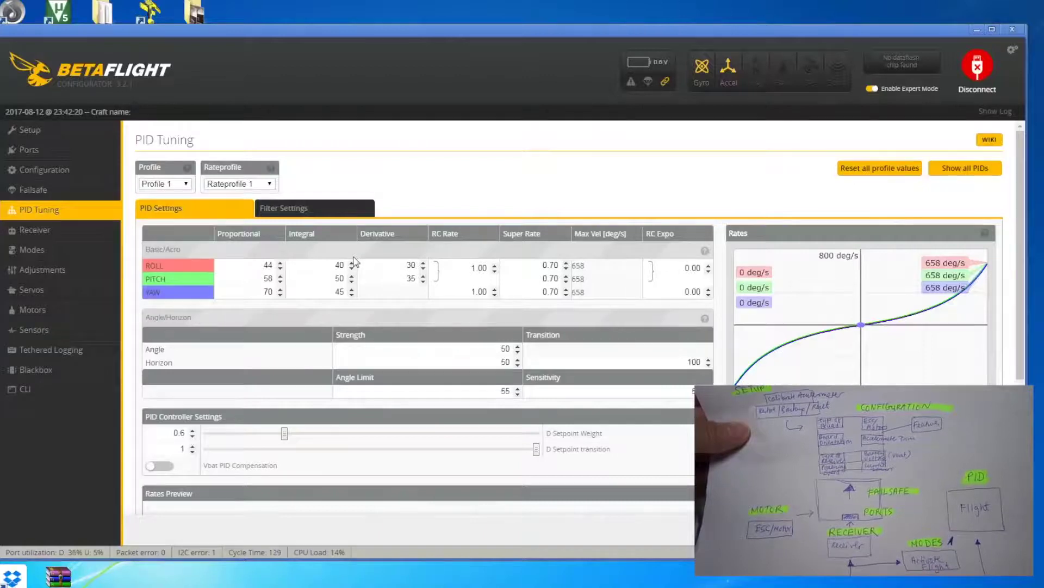
Review the Receiver page's channel bars, channel map, stick range, deadband and RC interpolation settings, and the model preview.
{"action": "left_click", "coordinate": [74, 230]}
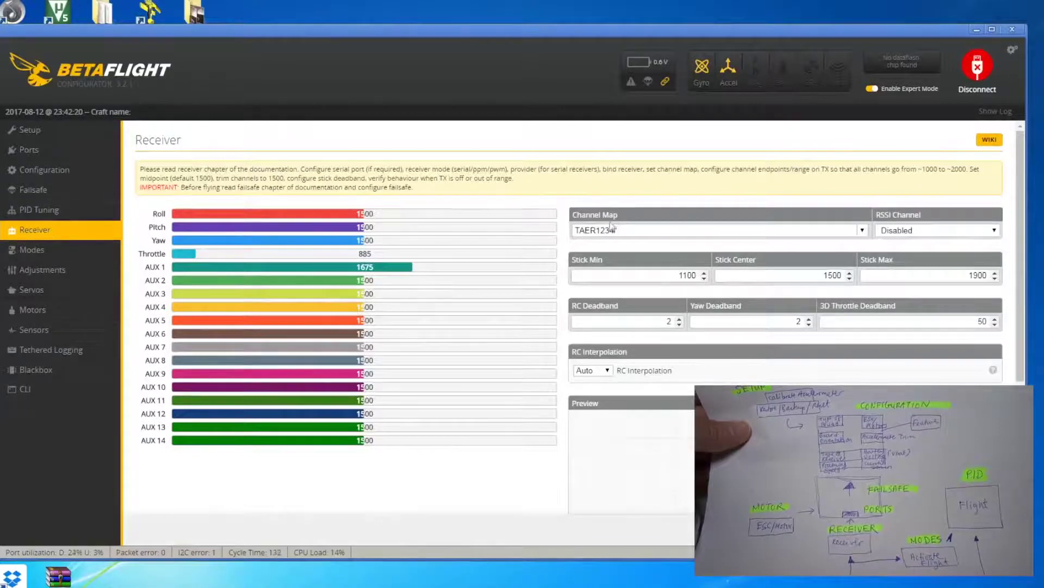
{"action": "scroll", "coordinate": [591, 300], "scroll_direction": "down", "scroll_amount": 3}
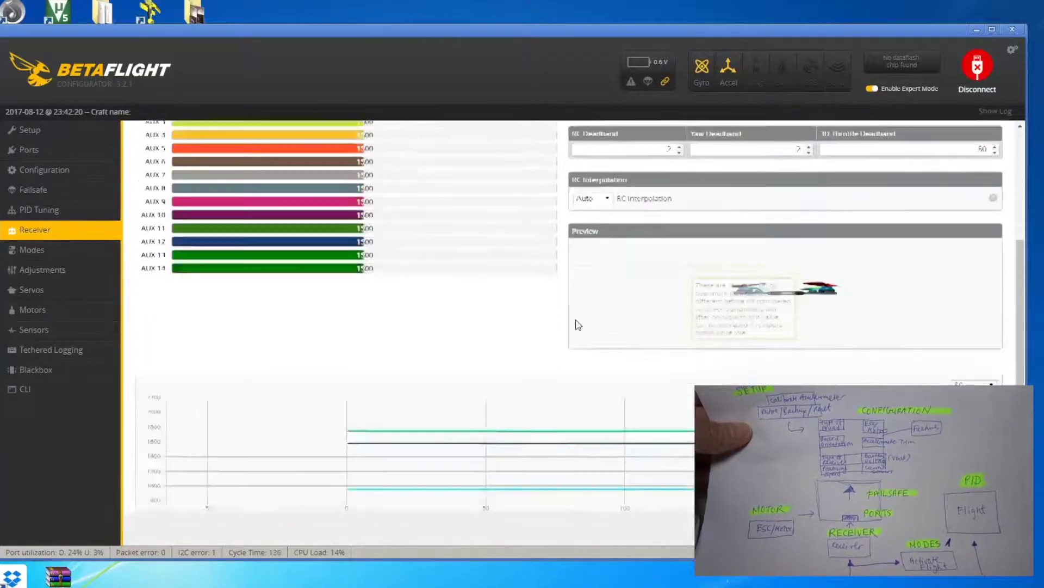
{"action": "scroll", "coordinate": [576, 321], "scroll_direction": "up", "scroll_amount": 3}
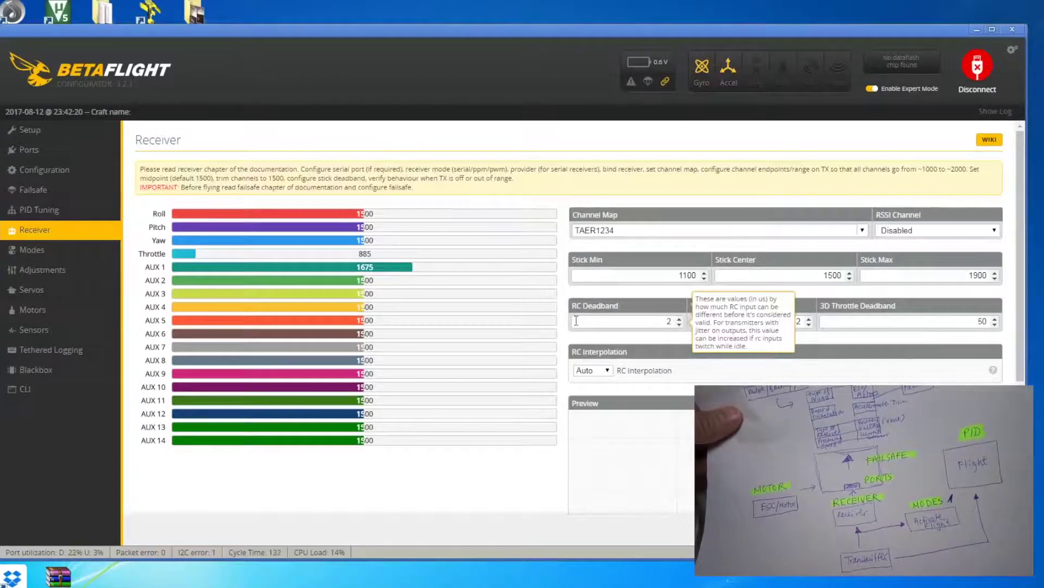
Review the Modes page's switch range assignments from ARM to OSD SW, and open the Motors page.
{"action": "left_click", "coordinate": [69, 251]}
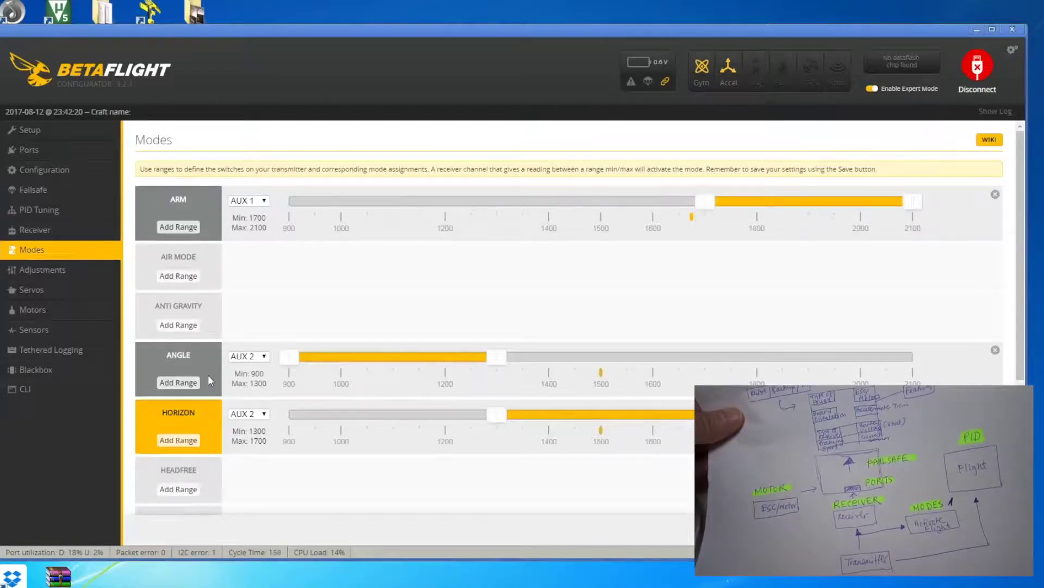
{"action": "scroll", "coordinate": [185, 250], "scroll_direction": "down", "scroll_amount": 4}
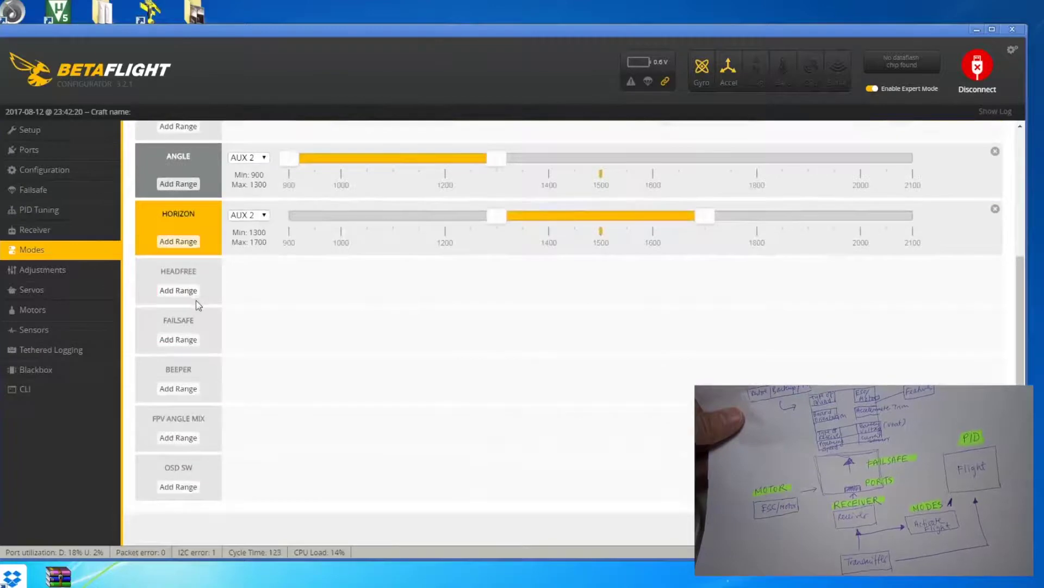
{"action": "scroll", "coordinate": [195, 298], "scroll_direction": "up", "scroll_amount": 4}
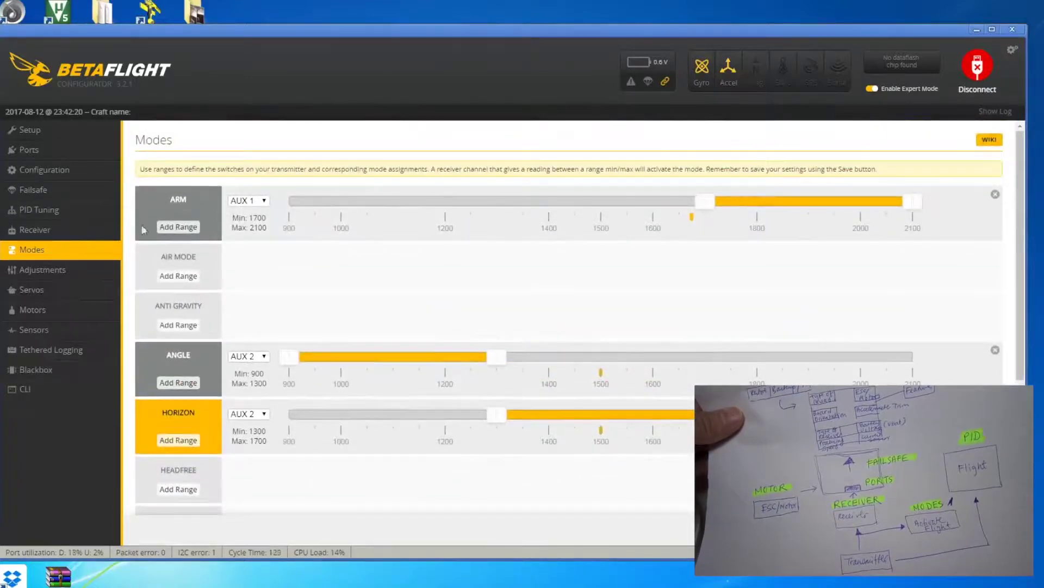
{"action": "left_click", "coordinate": [91, 311]}
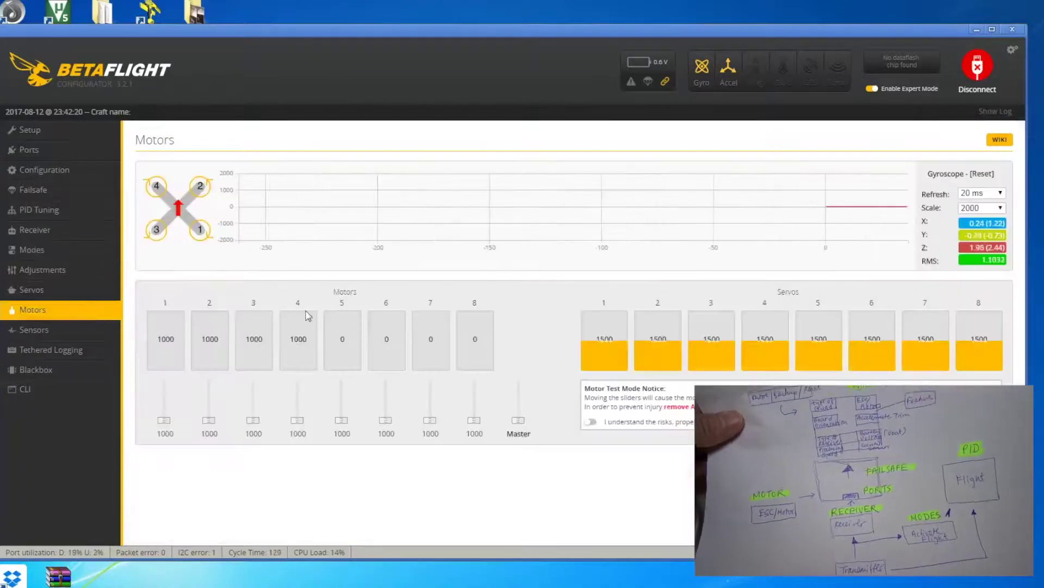